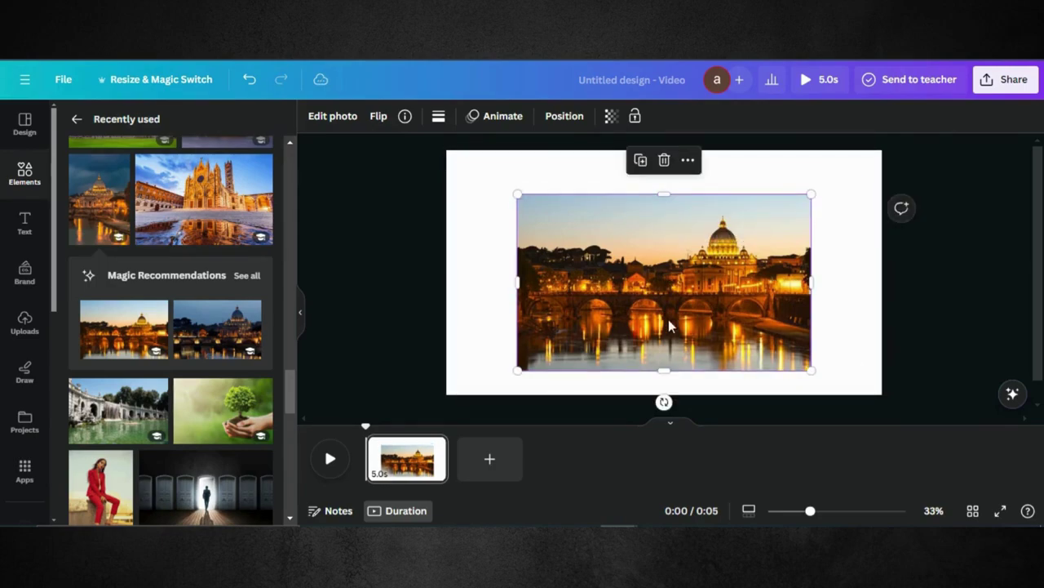
Resize and reposition the Rome bridge photo so it fills the whole page
{"action": "left_click_drag", "start_coordinate": [664, 369], "coordinate": [664, 357]}
{"action": "left_click_drag", "start_coordinate": [671, 319], "coordinate": [599, 273]}
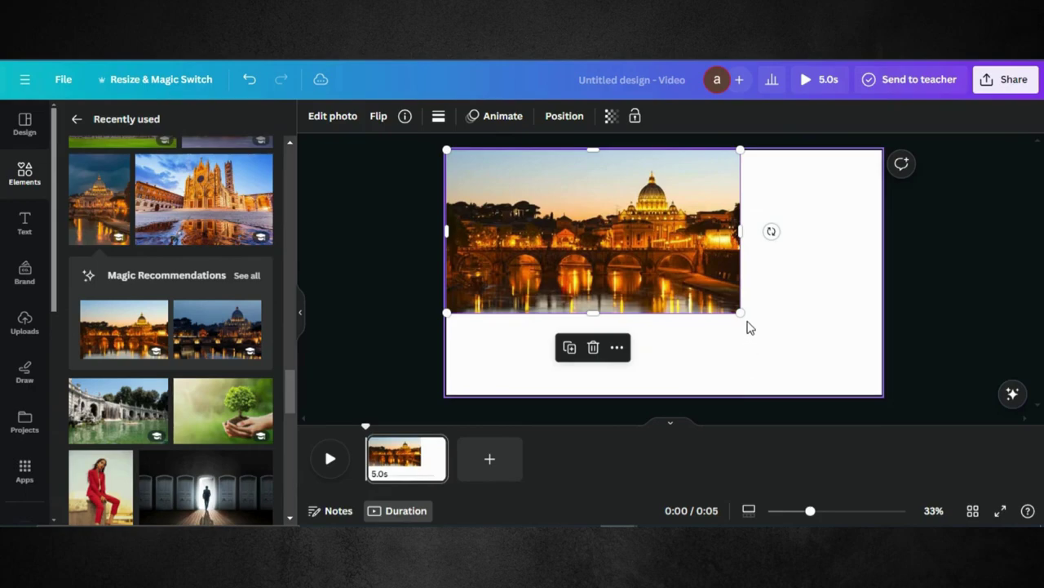
{"action": "left_click_drag", "start_coordinate": [741, 314], "coordinate": [894, 378]}
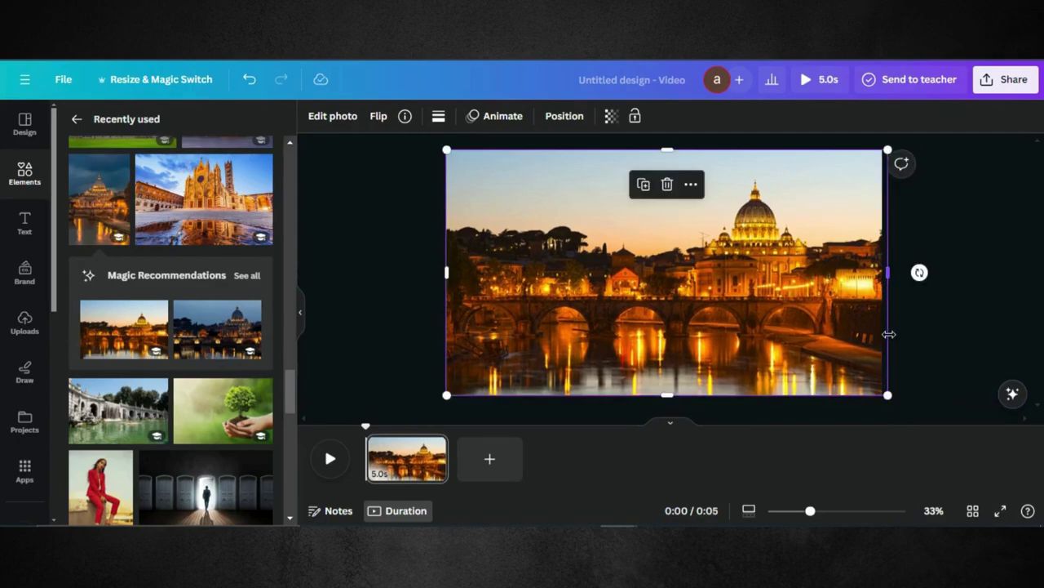
{"action": "left_click_drag", "start_coordinate": [805, 273], "coordinate": [805, 274]}
{"action": "left_click_drag", "start_coordinate": [438, 272], "coordinate": [447, 272]}
Duplicate the photo directly over the original and remove the copy's background
{"action": "left_click", "coordinate": [644, 187]}
{"action": "left_click_drag", "start_coordinate": [640, 245], "coordinate": [637, 241]}
{"action": "left_click", "coordinate": [345, 116]}
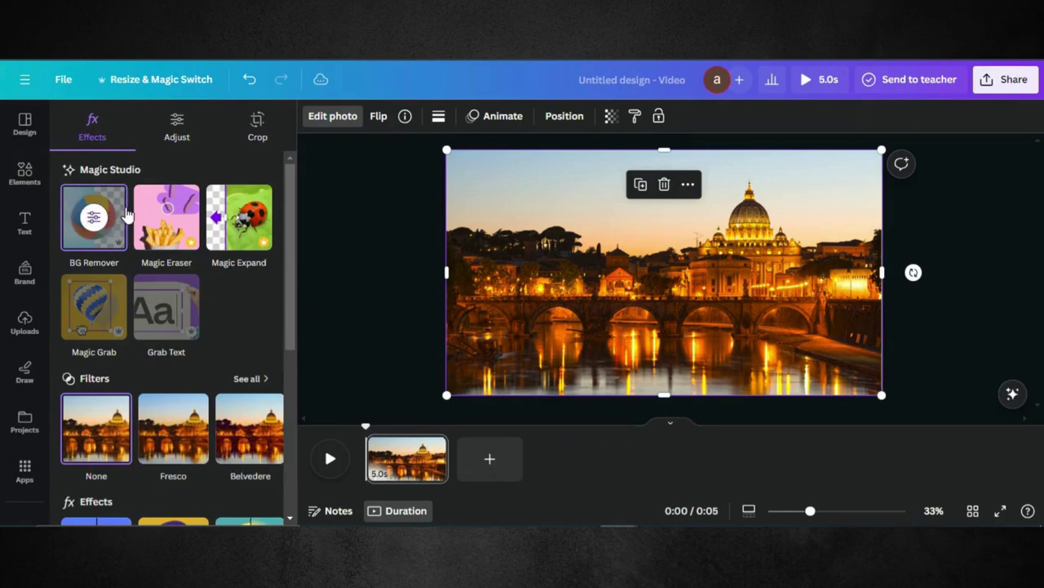
{"action": "left_click", "coordinate": [94, 222]}
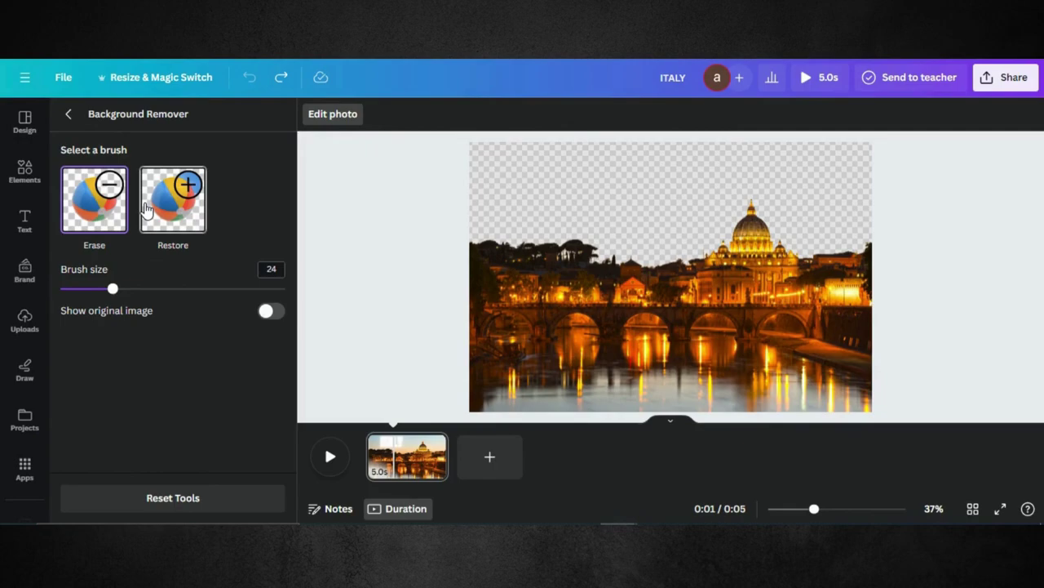
Restore the sky around and to the right of the dome using the Restore brush at size 35
{"action": "left_click", "coordinate": [188, 186]}
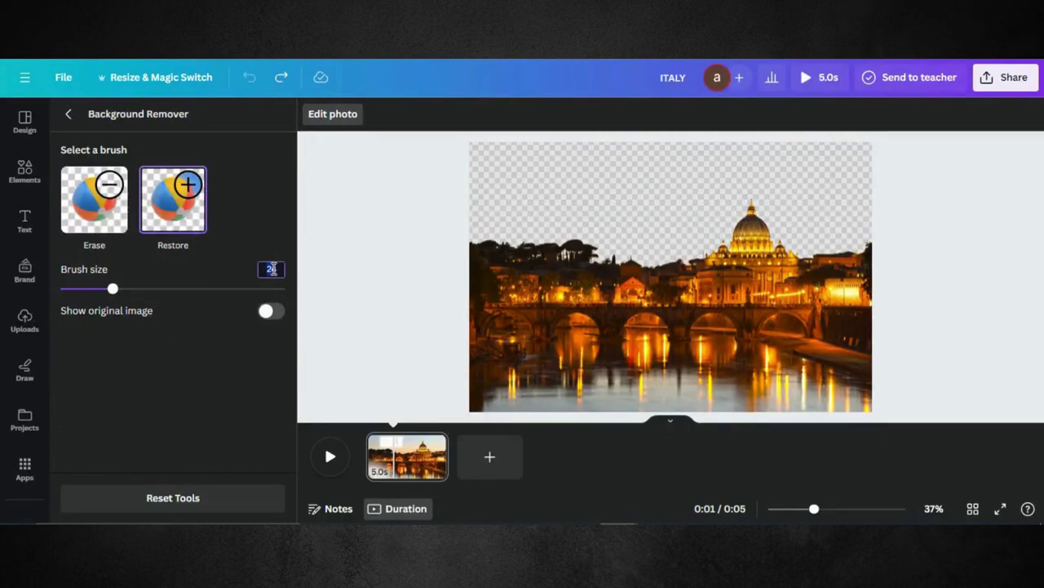
{"action": "key", "text": "Return"}
{"action": "left_click_drag", "start_coordinate": [766, 150], "coordinate": [766, 168]}
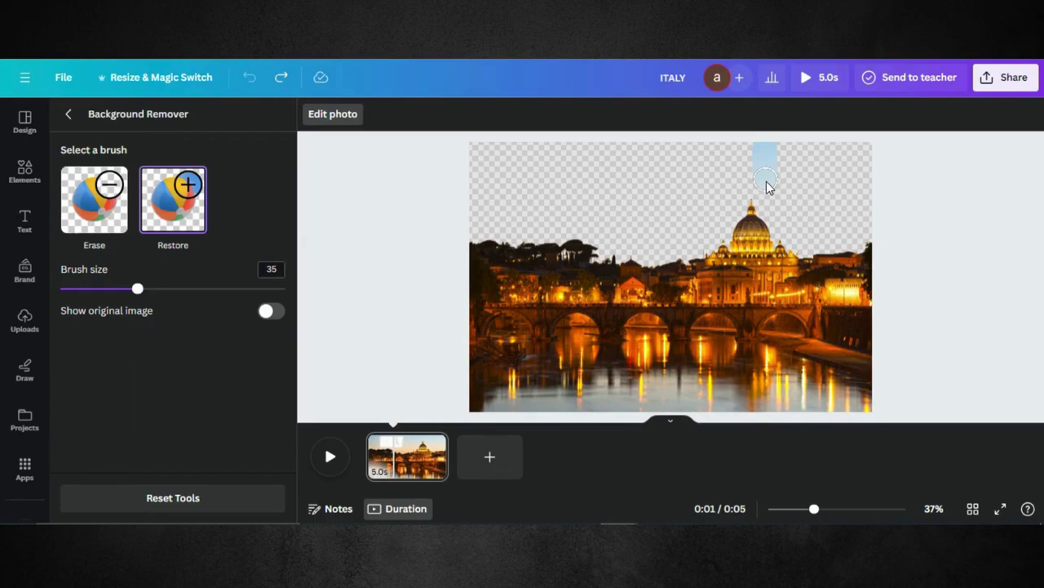
{"action": "mouse_move", "coordinate": [766, 185]}
{"action": "left_mouse_down"}
{"action": "mouse_move", "coordinate": [783, 222]}
{"action": "mouse_move", "coordinate": [781, 247]}
{"action": "mouse_move", "coordinate": [806, 250]}
{"action": "mouse_move", "coordinate": [835, 187]}
{"action": "left_mouse_up"}
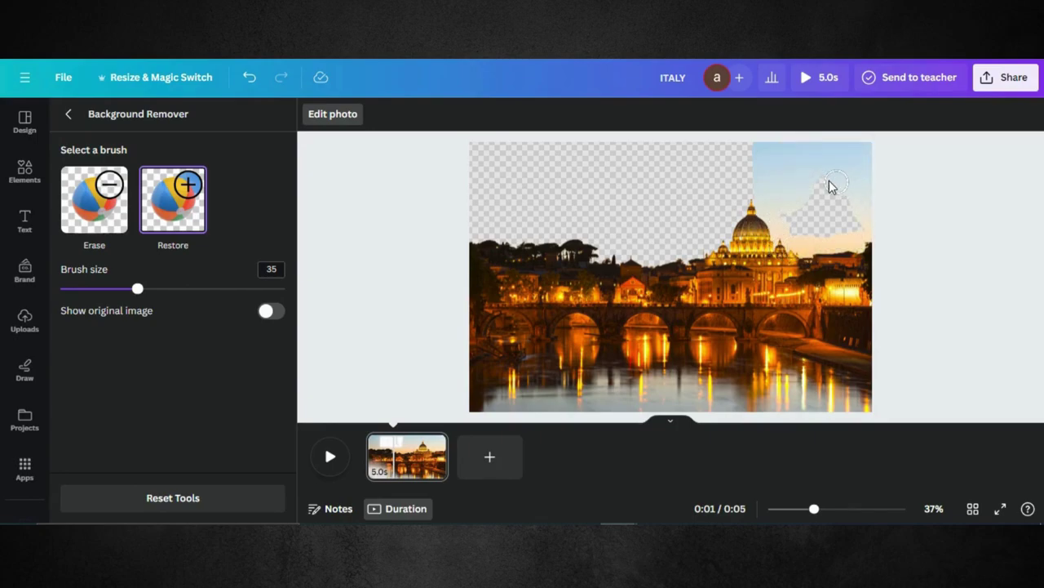
{"action": "left_click_drag", "start_coordinate": [802, 217], "coordinate": [793, 238]}
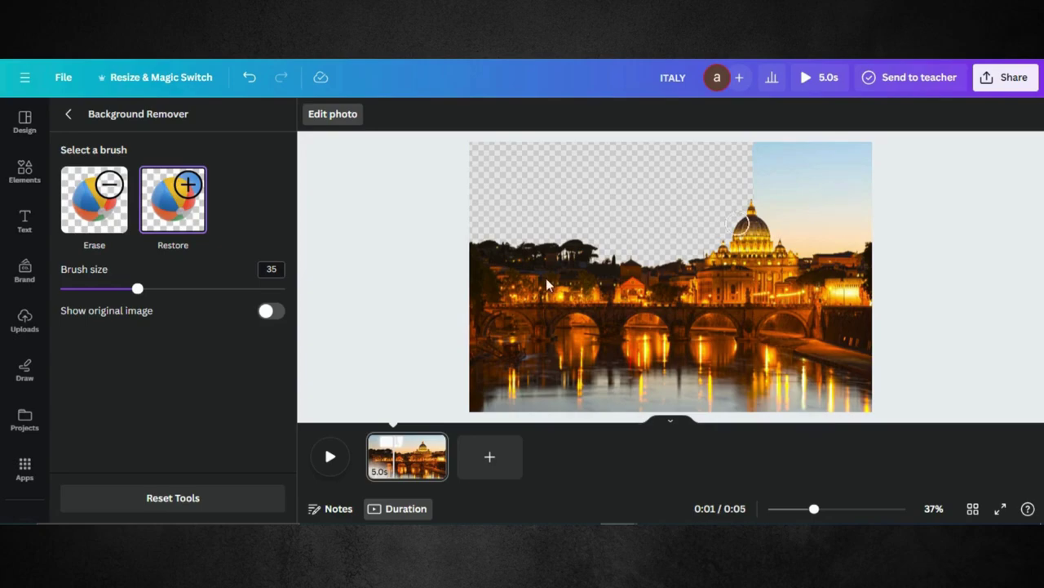
{"action": "left_click", "coordinate": [72, 115]}
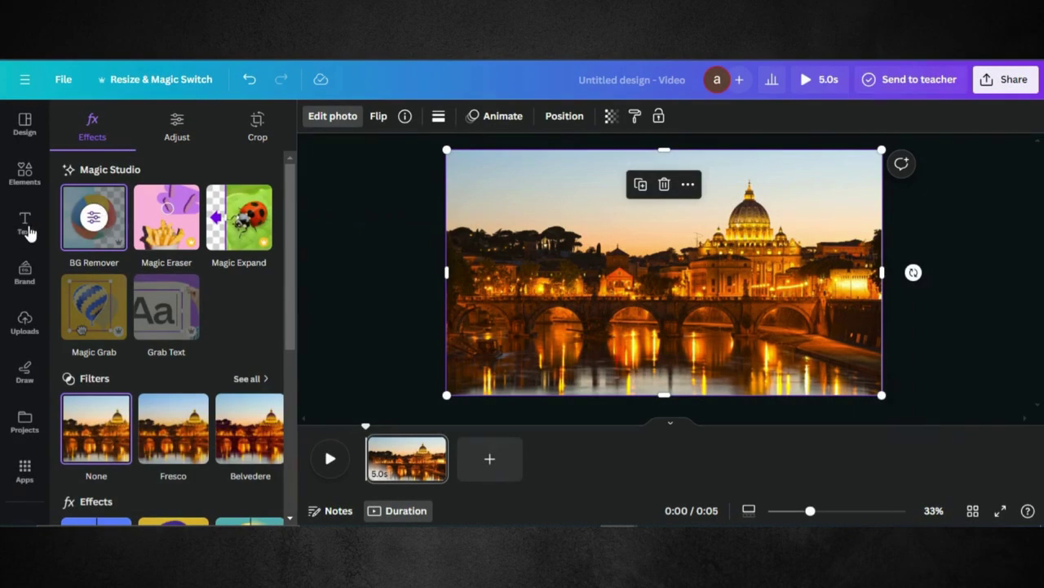
Add a heading to the page reading "ITALY"
{"action": "key", "text": "t"}
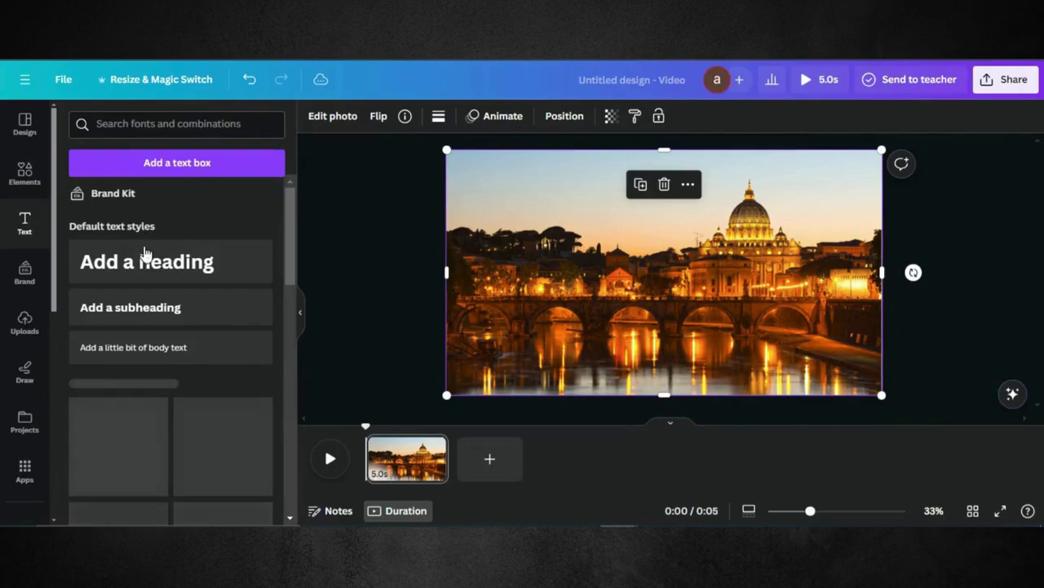
{"action": "type", "text": "T"}
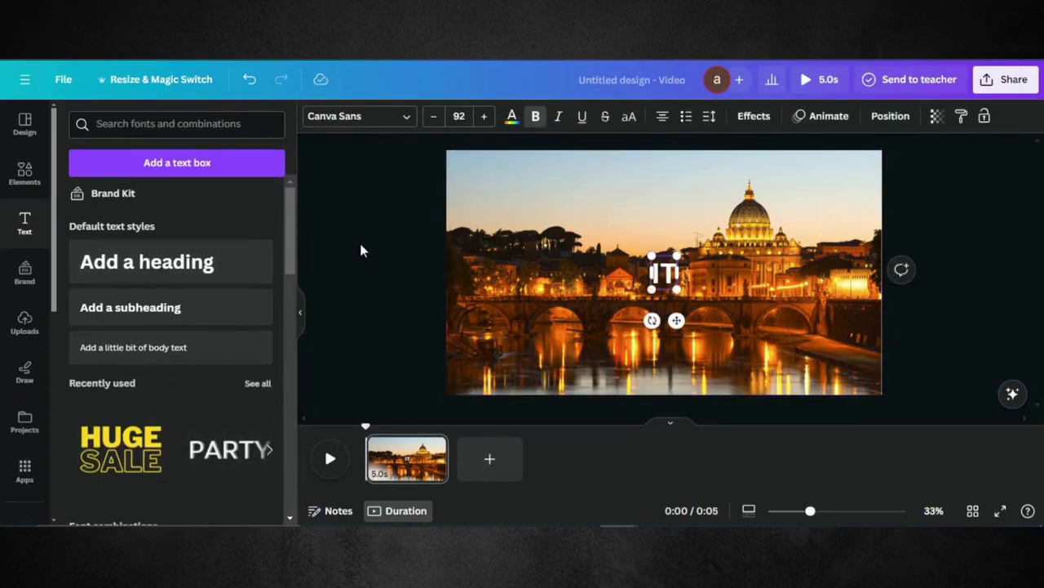
{"action": "type", "text": "ALY"}
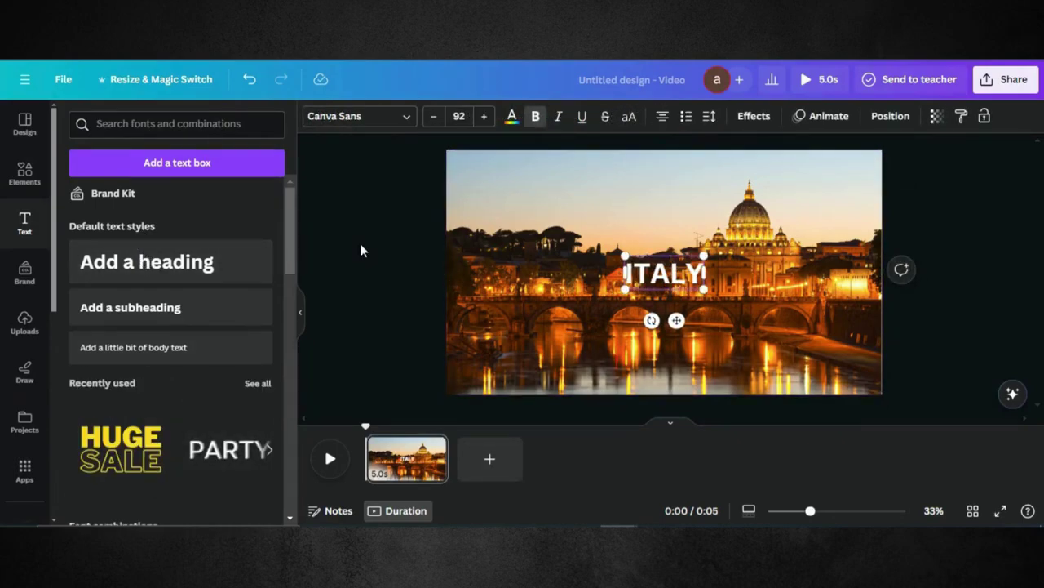
{"action": "left_click", "coordinate": [606, 276]}
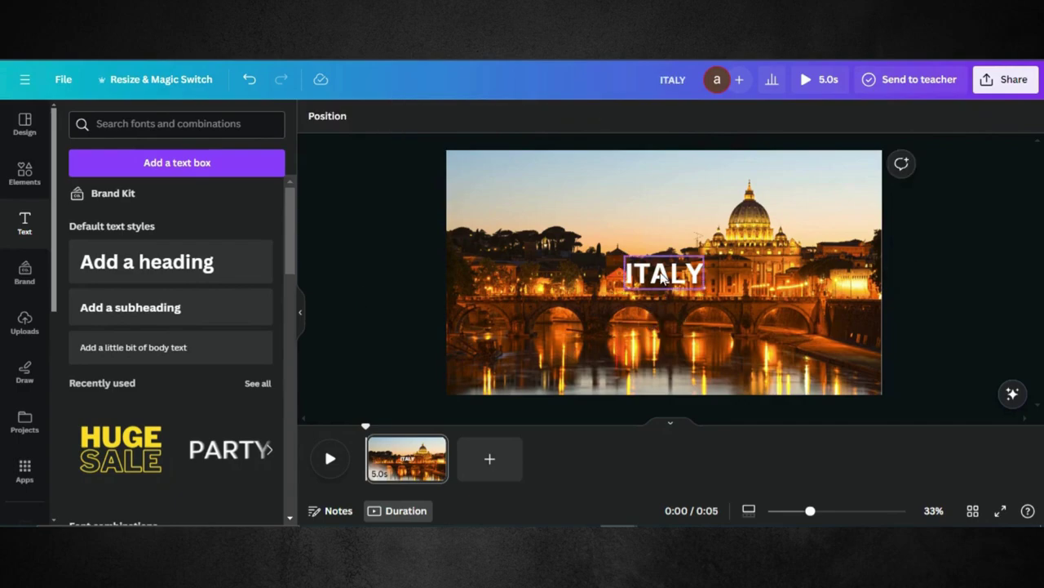
Set the ITALY heading's font to Anton and enlarge the text to size 168
{"action": "left_click", "coordinate": [663, 277]}
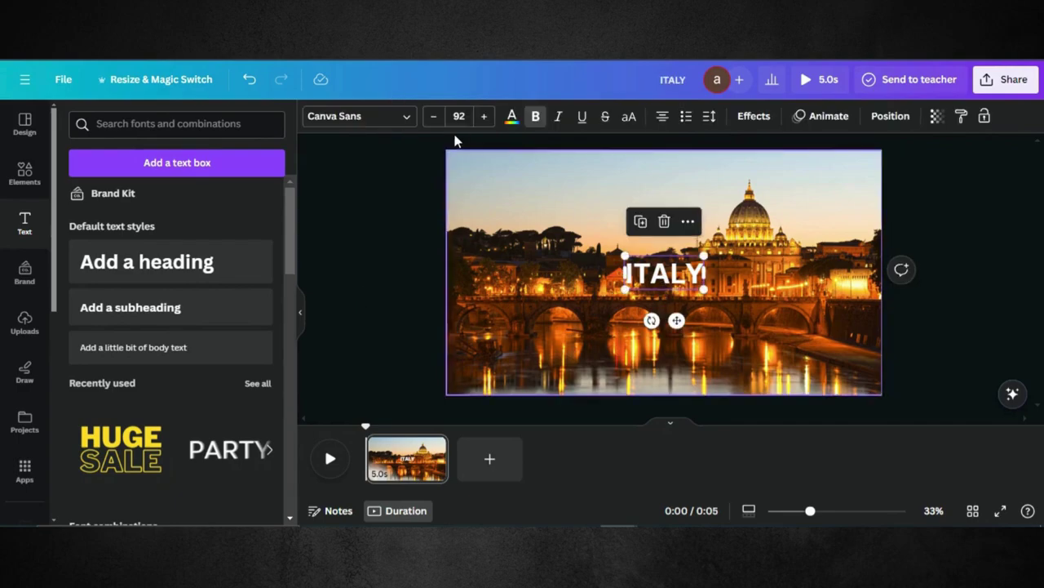
{"action": "left_click", "coordinate": [408, 121]}
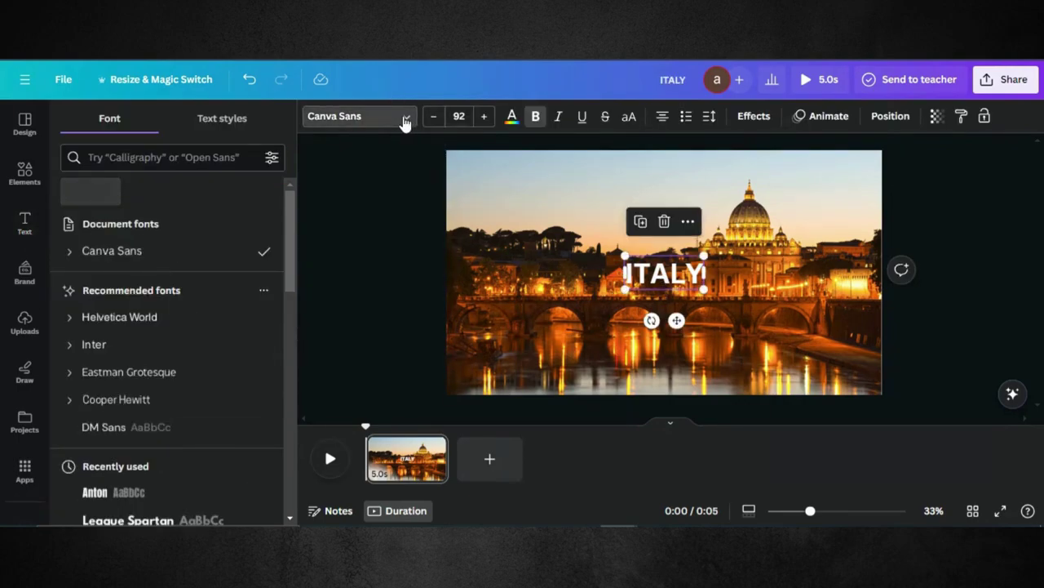
{"action": "left_click", "coordinate": [160, 155]}
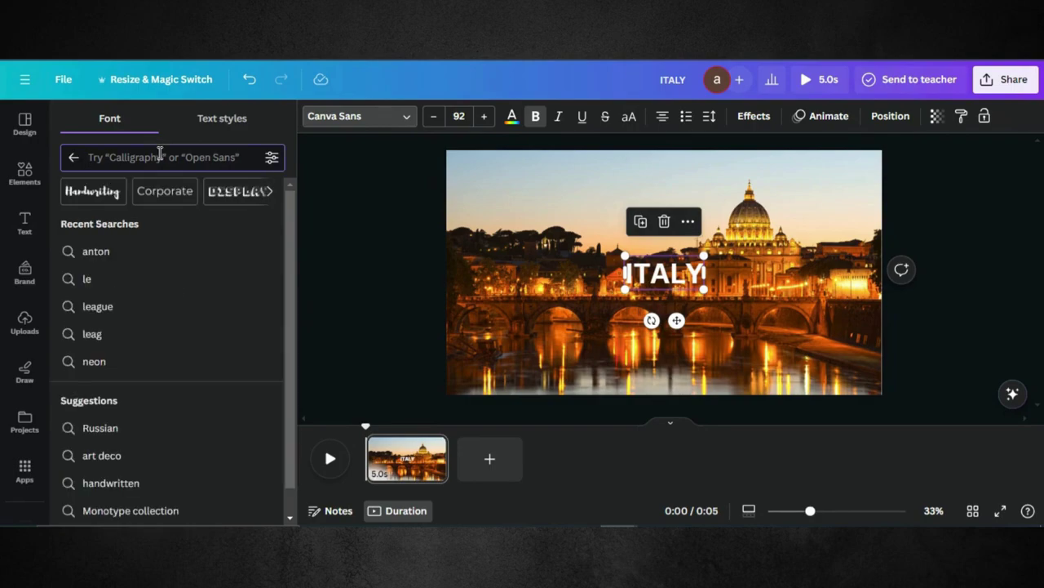
{"action": "type", "text": "anton"}
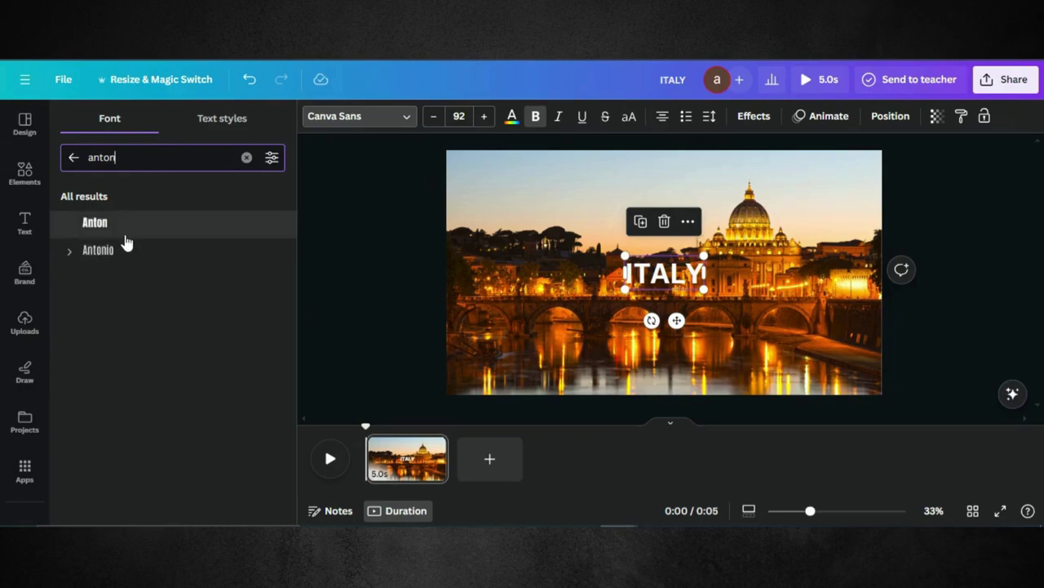
{"action": "left_click", "coordinate": [129, 233]}
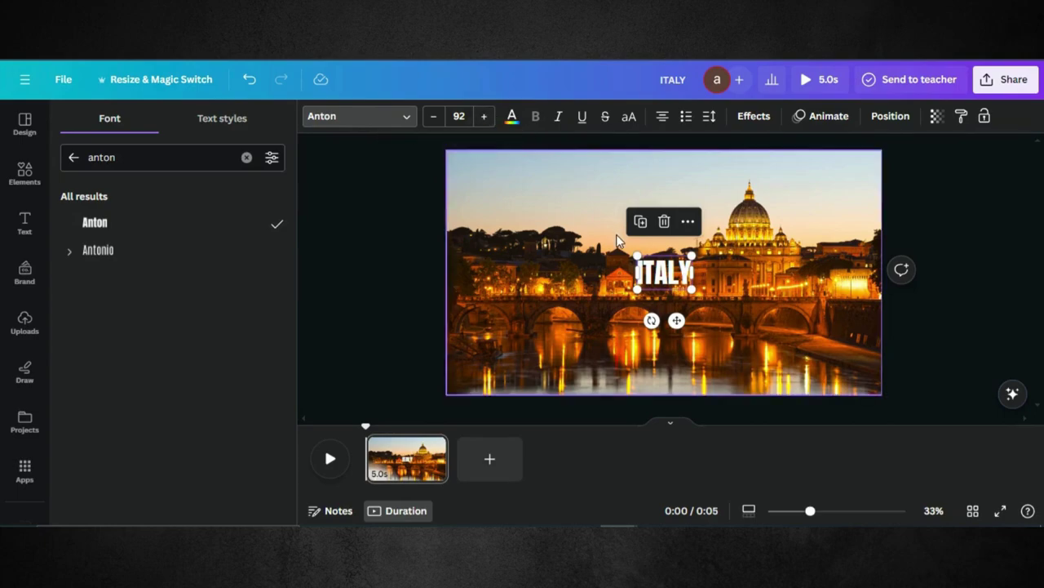
{"action": "left_click_drag", "start_coordinate": [627, 248], "coordinate": [604, 260]}
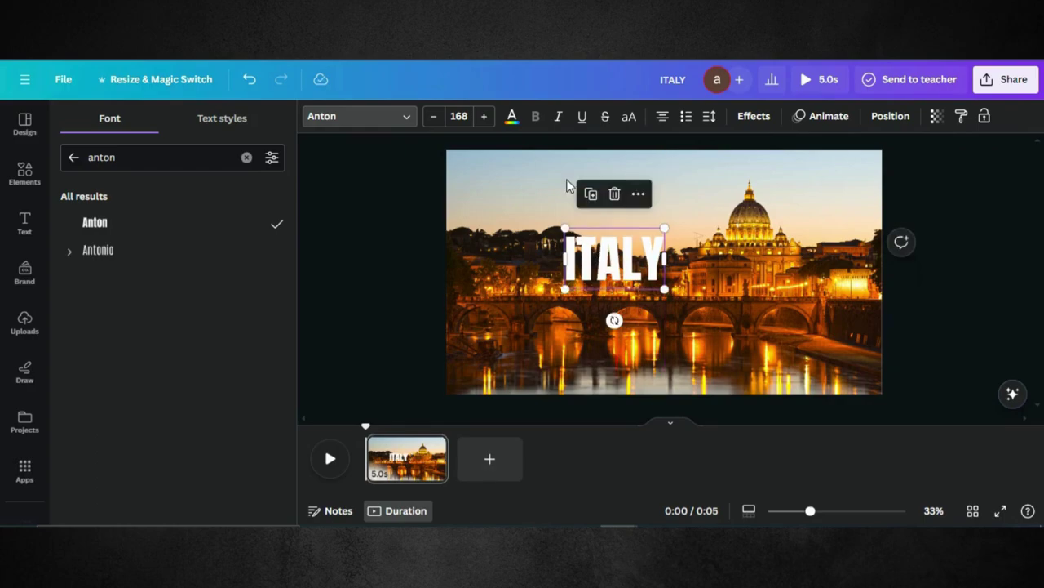
Apply the Lift effect to the ITALY text with intensity 100
{"action": "left_click", "coordinate": [747, 115]}
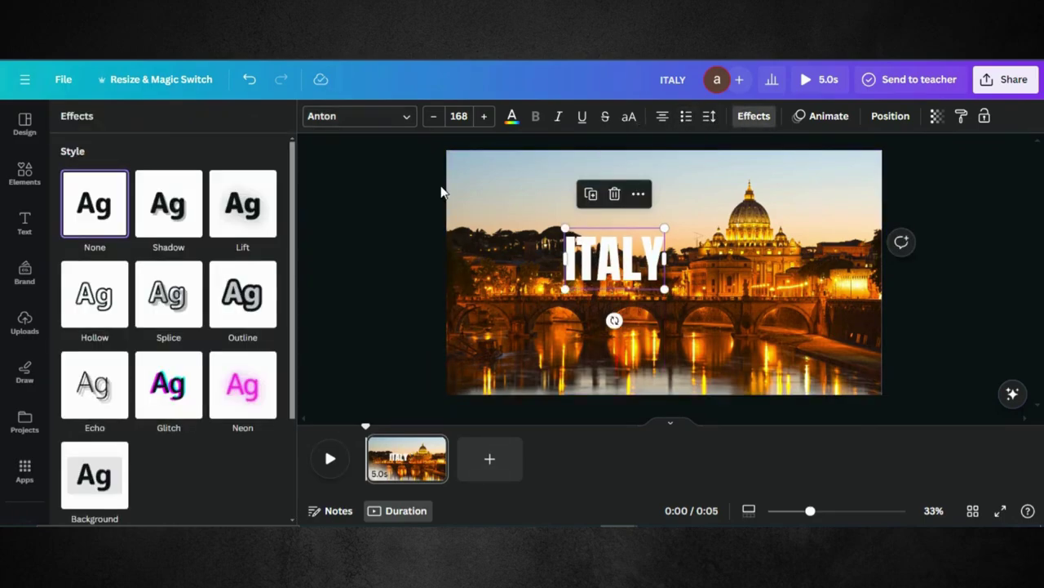
{"action": "left_click", "coordinate": [242, 208]}
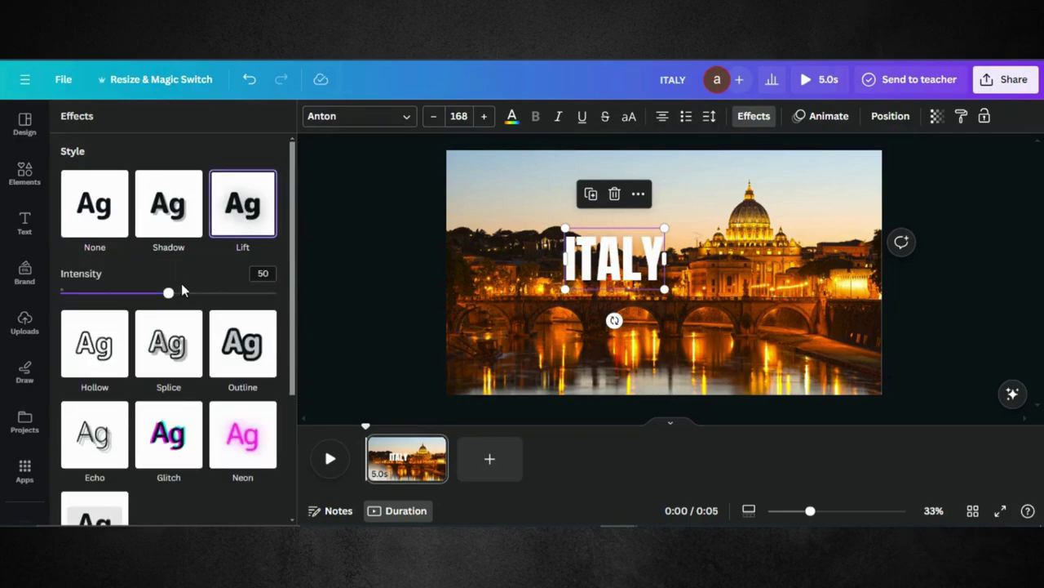
{"action": "left_click_drag", "start_coordinate": [173, 300], "coordinate": [310, 298]}
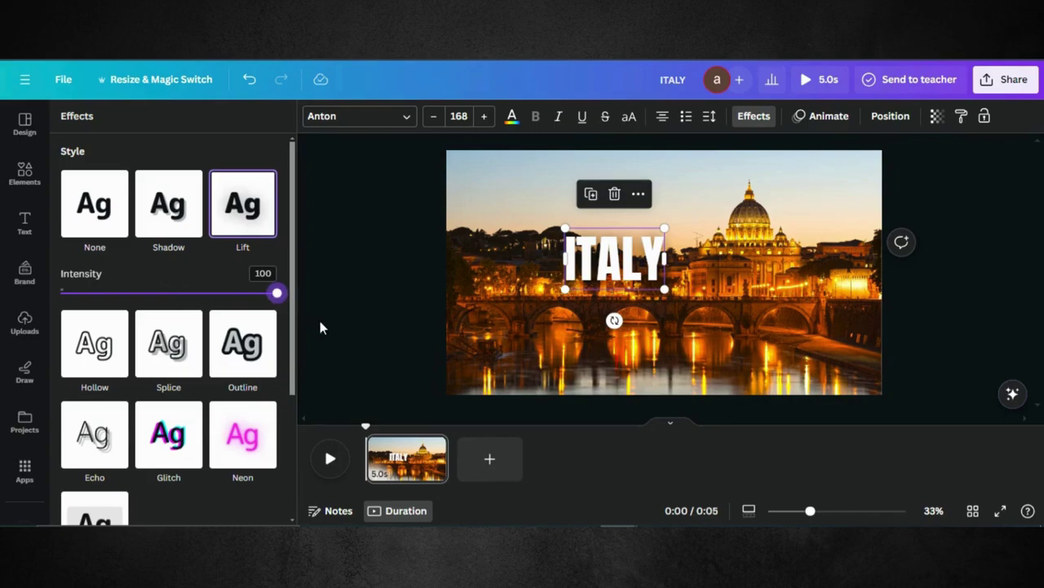
Apply the Neon effect to the ITALY text with a very low intensity
{"action": "left_click", "coordinate": [245, 432]}
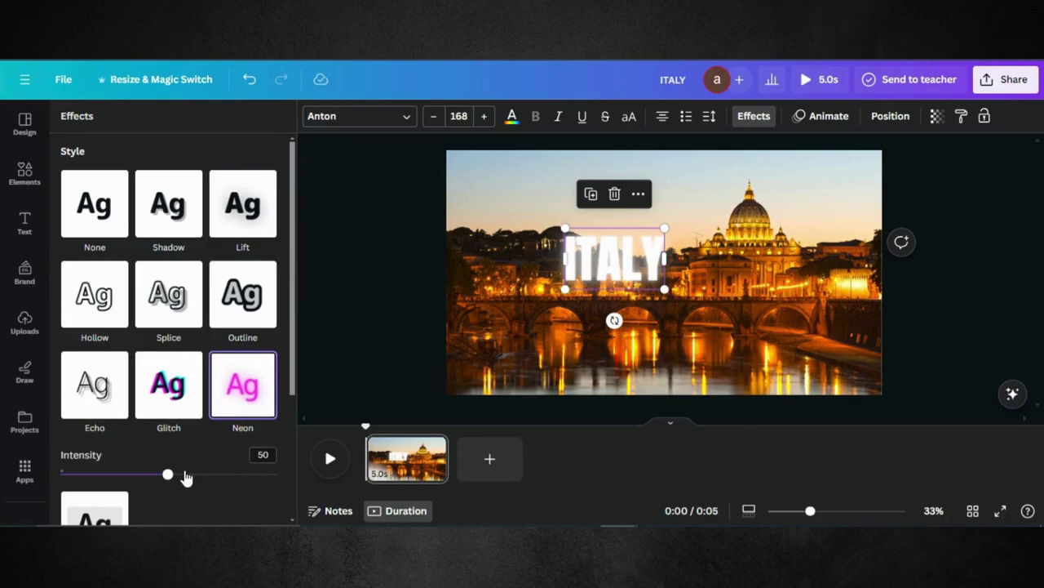
{"action": "left_click_drag", "start_coordinate": [168, 477], "coordinate": [76, 478]}
{"action": "left_click", "coordinate": [390, 237]}
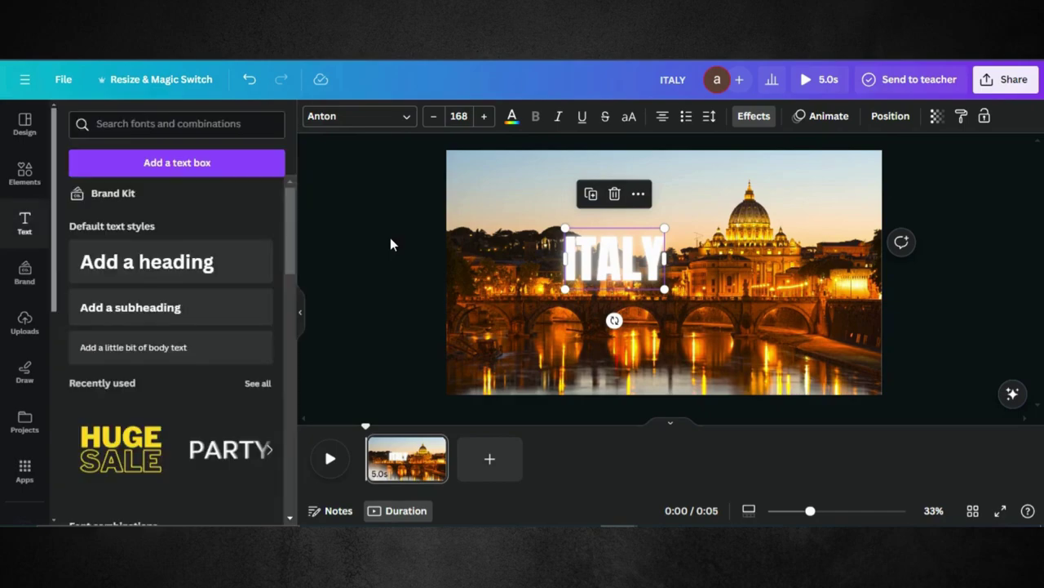
{"action": "left_click", "coordinate": [390, 238]}
Animate the ITALY text with Baseline on both enter and exit, moving leftward, with reverse exit animation enabled
{"action": "left_click", "coordinate": [595, 242]}
{"action": "left_click", "coordinate": [812, 119]}
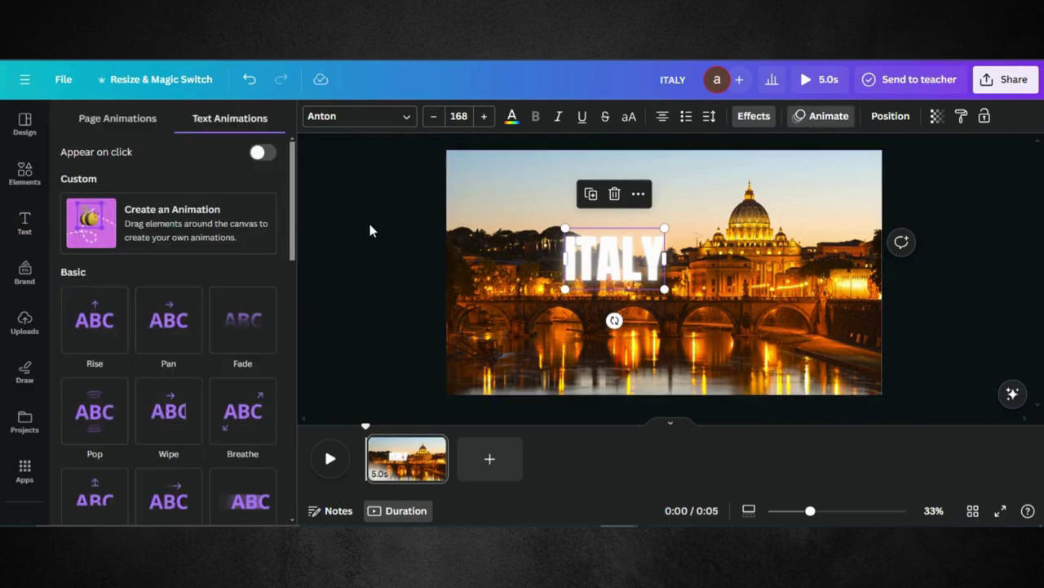
{"action": "scroll", "coordinate": [142, 351], "scroll_direction": "down", "scroll_amount": 5}
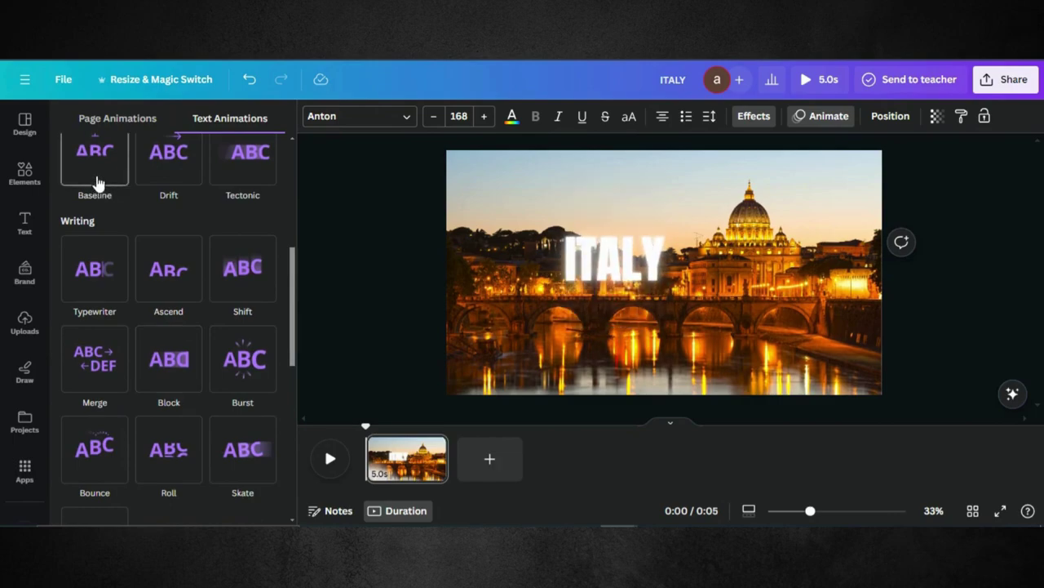
{"action": "left_click", "coordinate": [96, 182]}
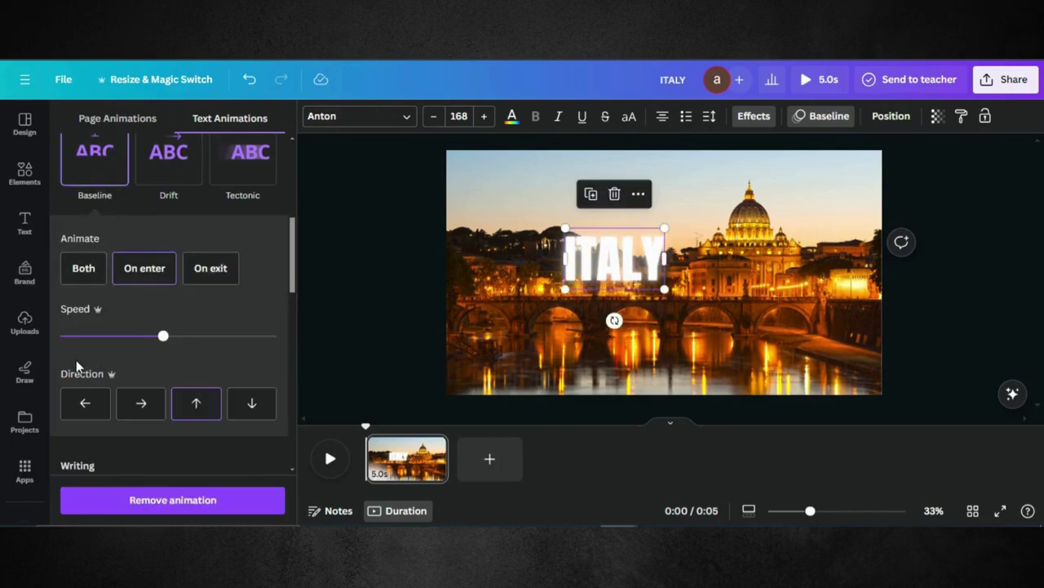
{"action": "left_click", "coordinate": [84, 271]}
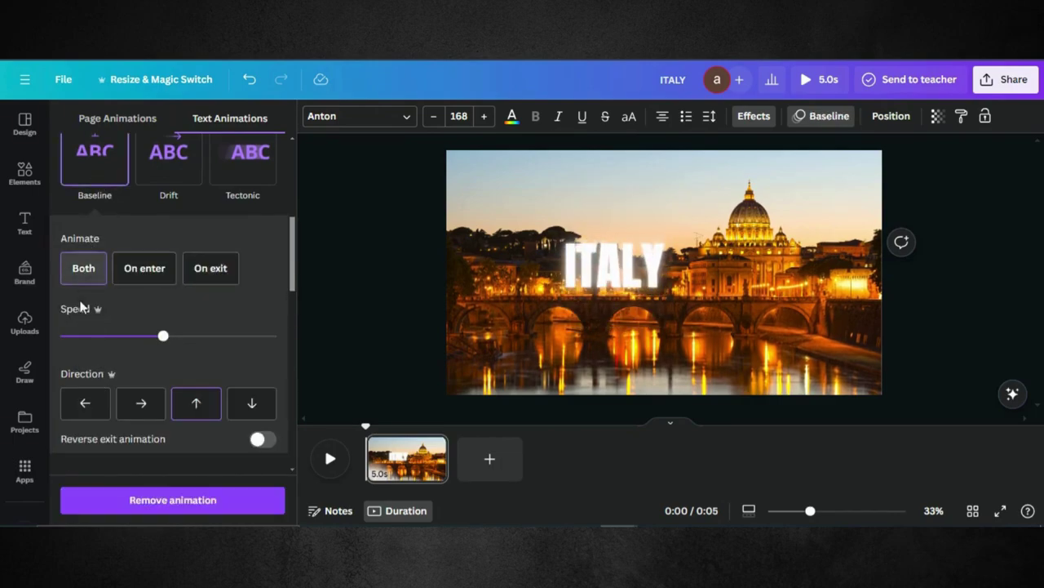
{"action": "left_click", "coordinate": [81, 404]}
{"action": "left_click", "coordinate": [263, 440]}
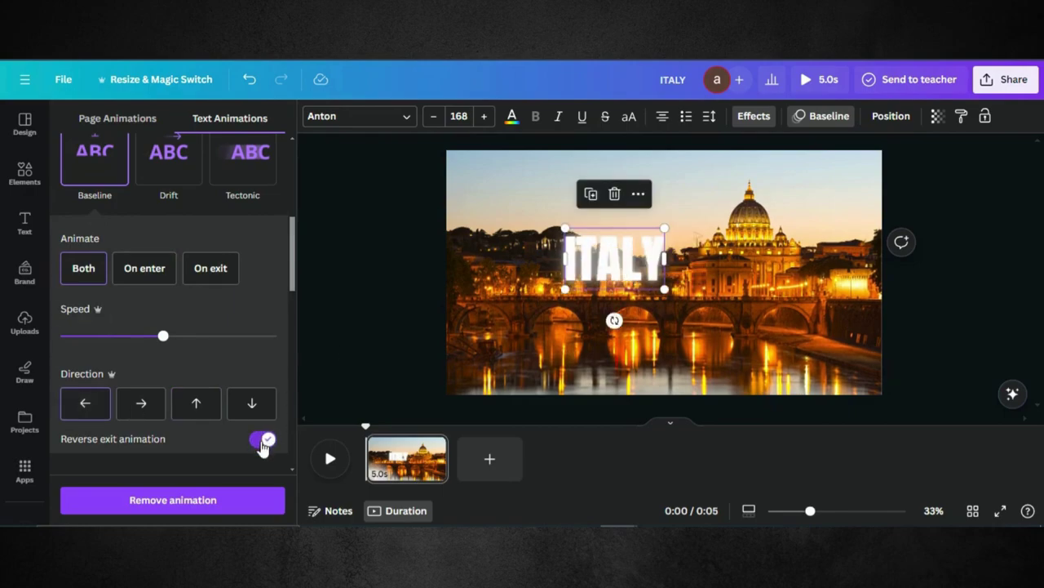
Reduce the Baseline animation's speed to its lowest setting
{"action": "scroll", "coordinate": [57, 427], "scroll_direction": "down", "scroll_amount": 1}
{"action": "left_click", "coordinate": [89, 319]}
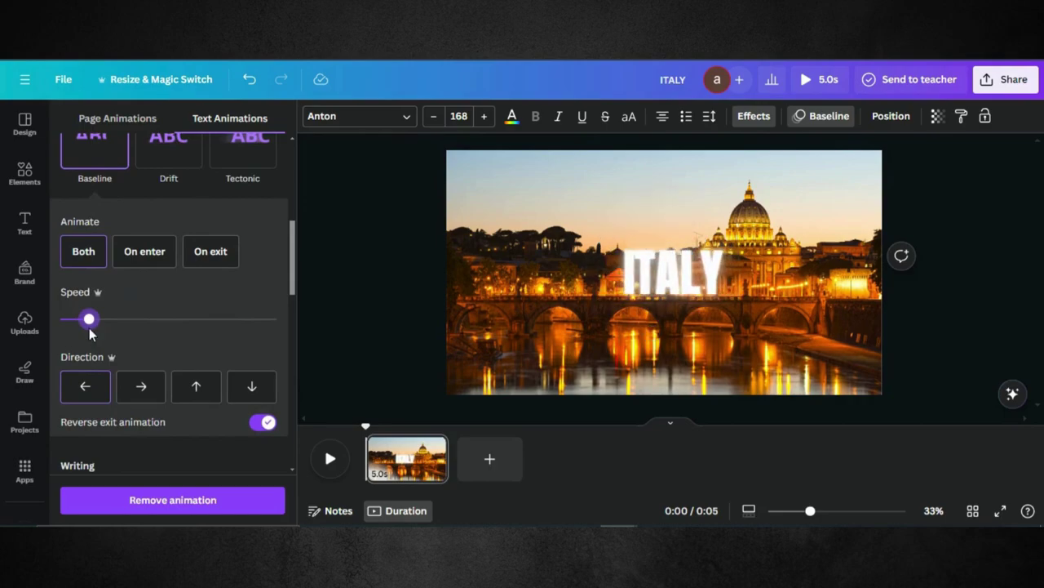
{"action": "left_click", "coordinate": [73, 320]}
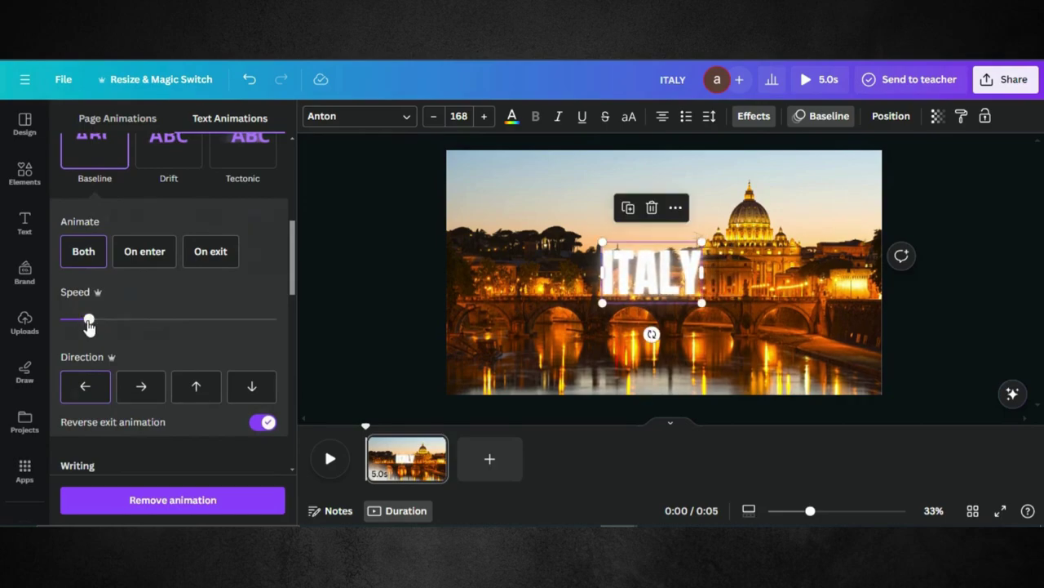
{"action": "scroll", "coordinate": [103, 227], "scroll_direction": "up", "scroll_amount": 2}
{"action": "left_click_drag", "start_coordinate": [75, 393], "coordinate": [61, 392]}
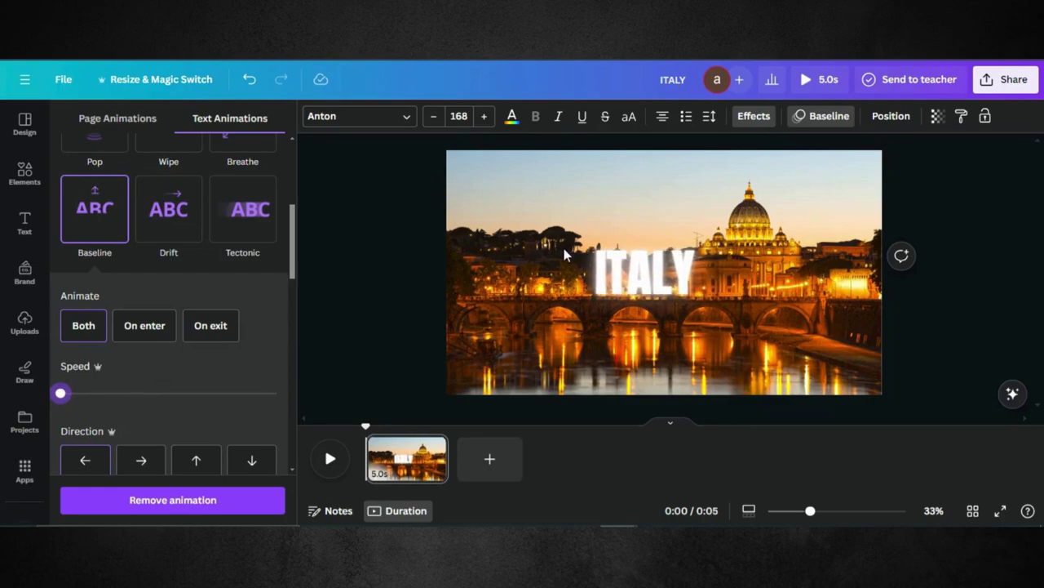
Enlarge the ITALY text to size 264 by scaling it from its upper-left corner
{"action": "left_click", "coordinate": [619, 262]}
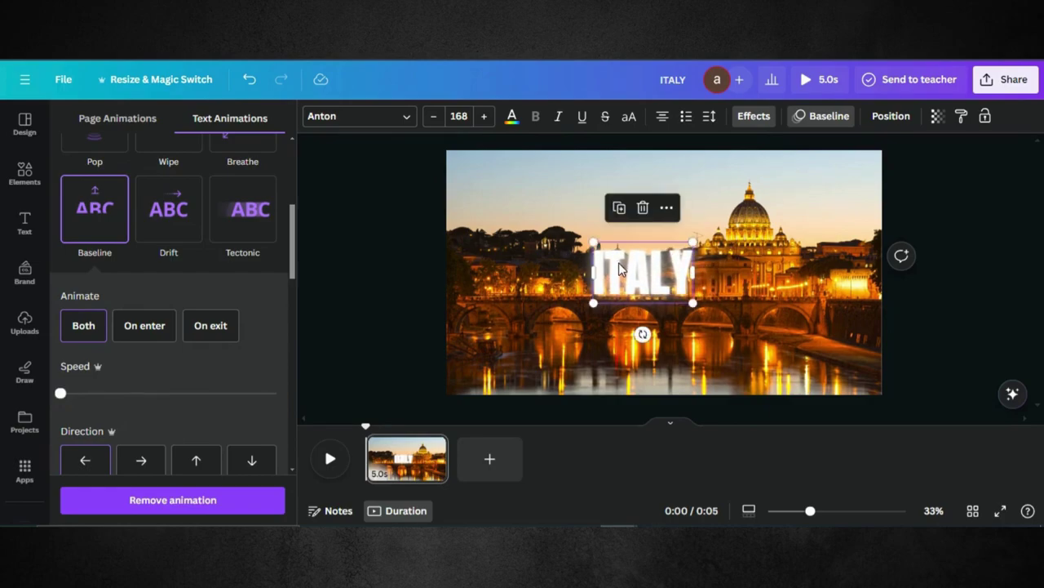
{"action": "left_click_drag", "start_coordinate": [593, 242], "coordinate": [538, 214]}
Show the layer list of the design from the ITALY text's layer options
{"action": "right_click", "coordinate": [606, 245]}
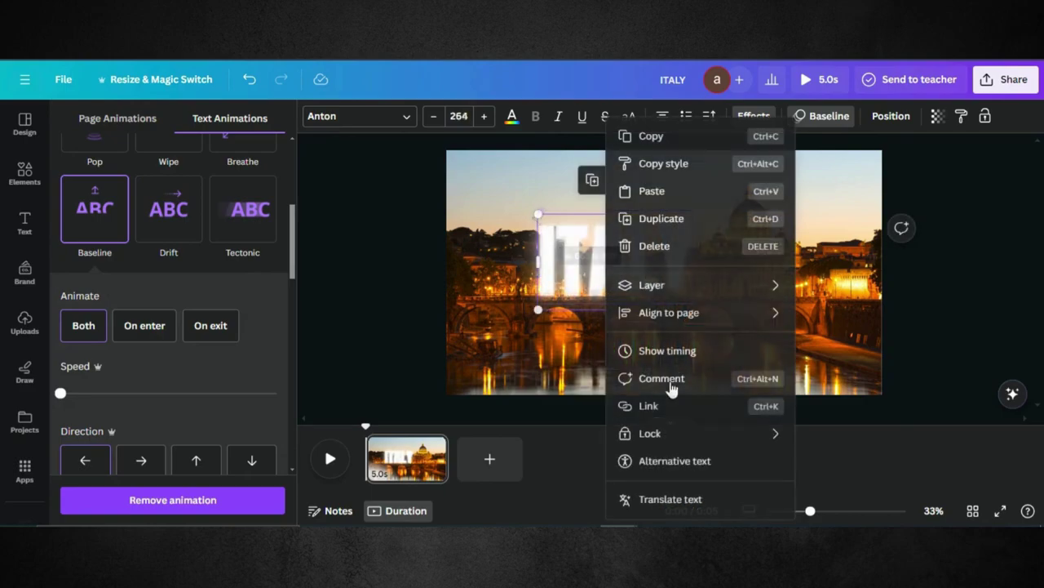
{"action": "mouse_move", "coordinate": [682, 287]}
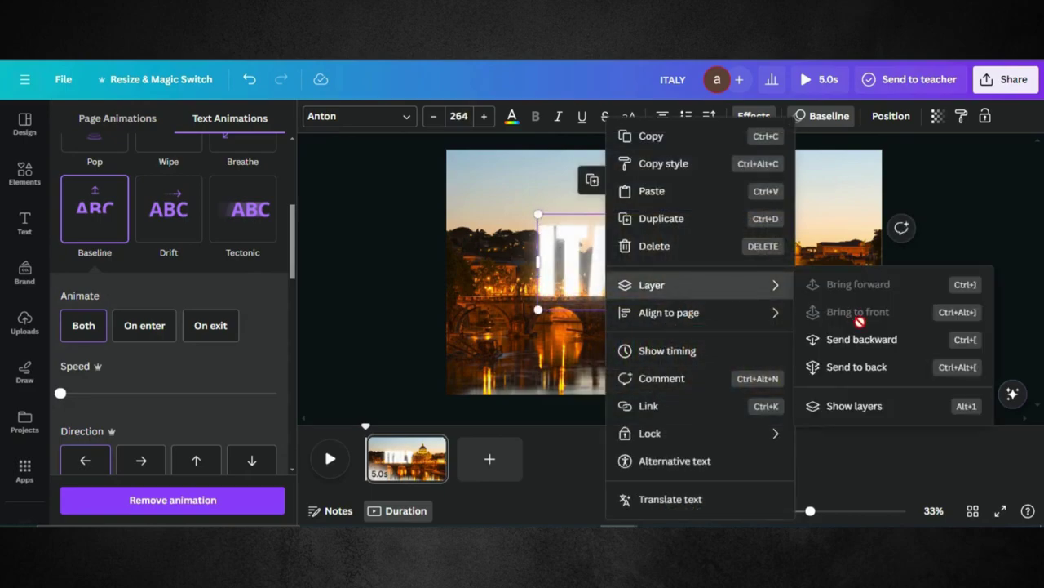
{"action": "left_click", "coordinate": [856, 403]}
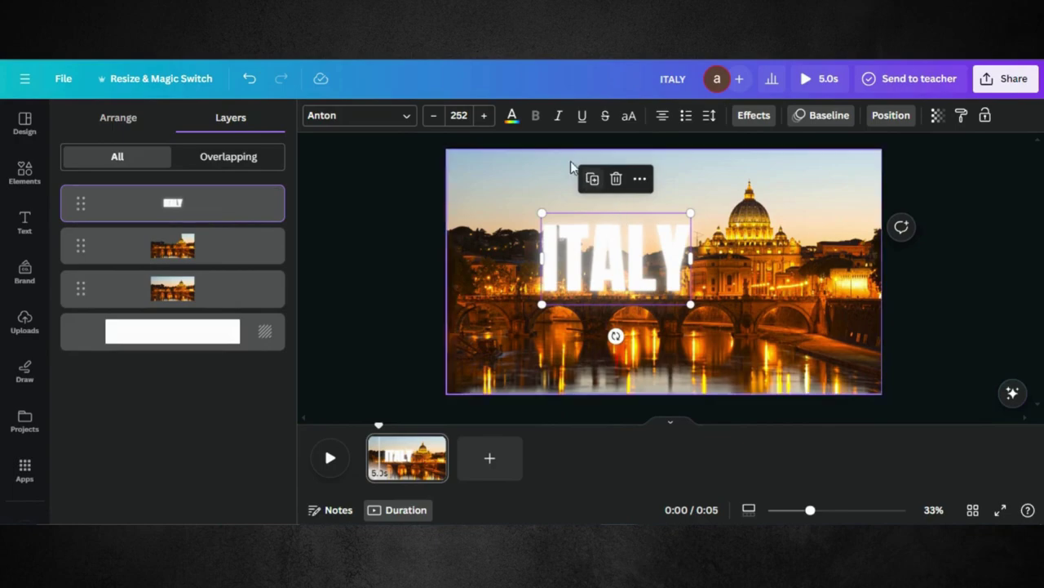
Shrink the ITALY text to size 187 and move it up into the sky, just left of the dome
{"action": "left_click_drag", "start_coordinate": [689, 305], "coordinate": [653, 272]}
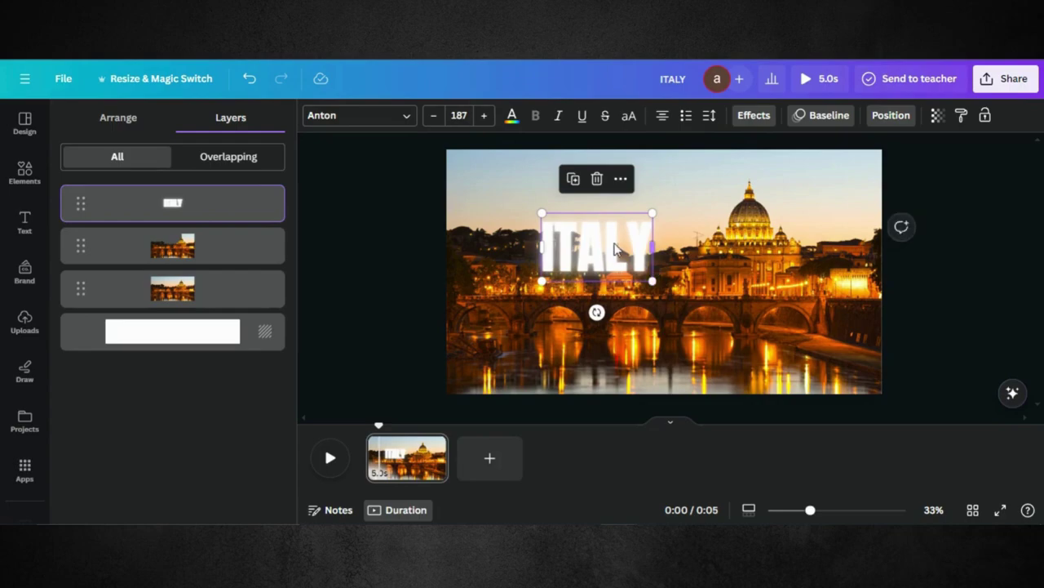
{"action": "left_click_drag", "start_coordinate": [601, 244], "coordinate": [667, 184]}
Place the ITALY layer between the cut-out foreground and the full photo, and shift the text so its last letter sits behind the dome's tip
{"action": "left_click_drag", "start_coordinate": [178, 204], "coordinate": [174, 281]}
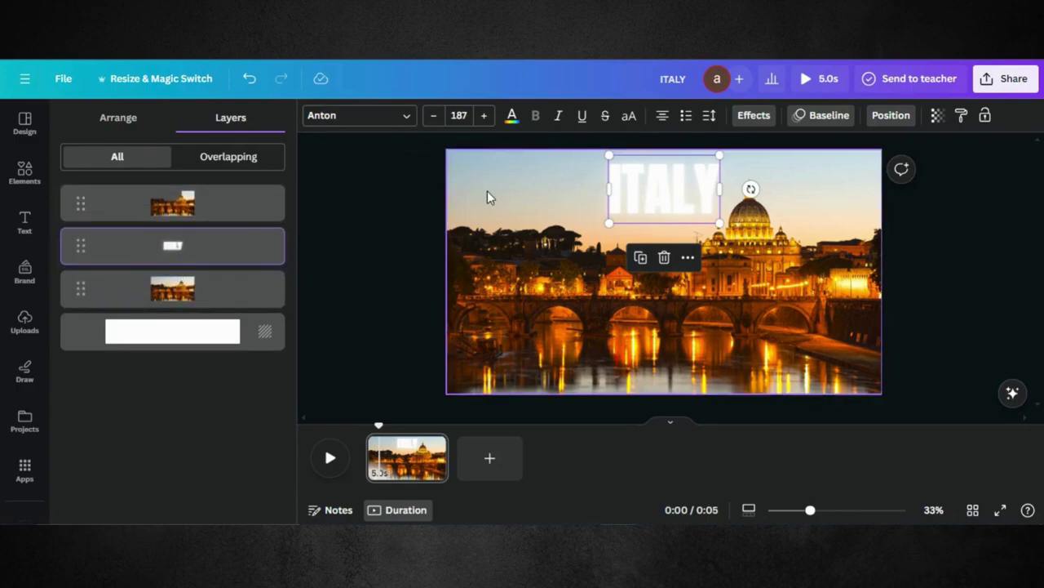
{"action": "left_click_drag", "start_coordinate": [642, 187], "coordinate": [658, 183]}
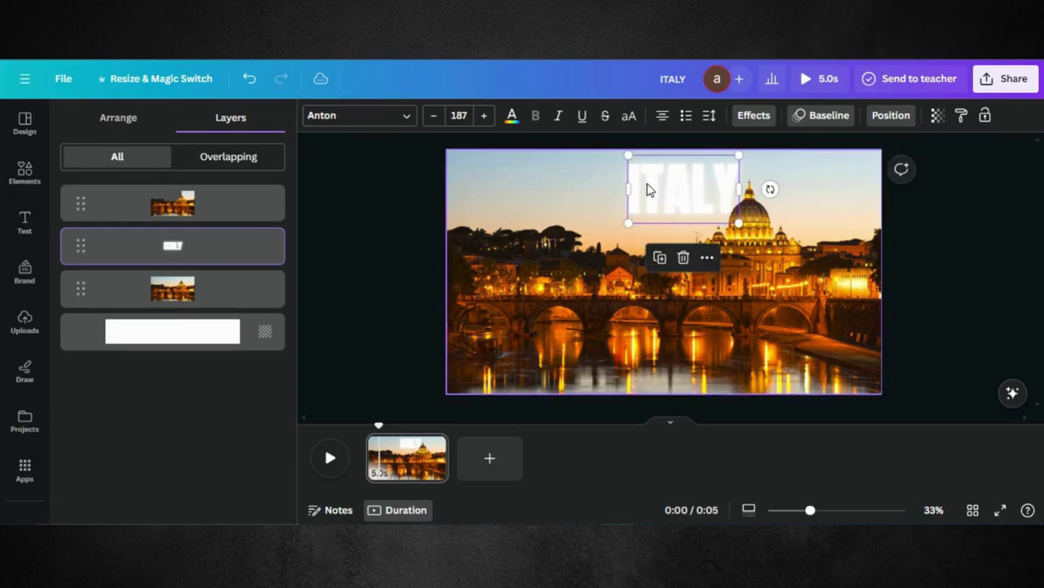
Play the page from its beginning to preview the ITALY text animation behind the foreground
{"action": "left_click", "coordinate": [365, 459]}
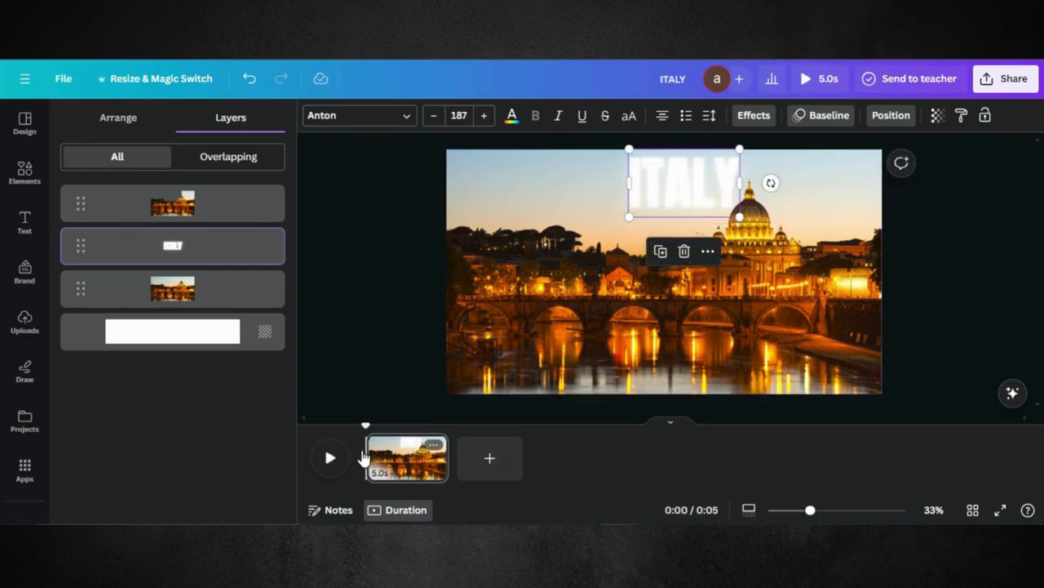
{"action": "left_click", "coordinate": [328, 459]}
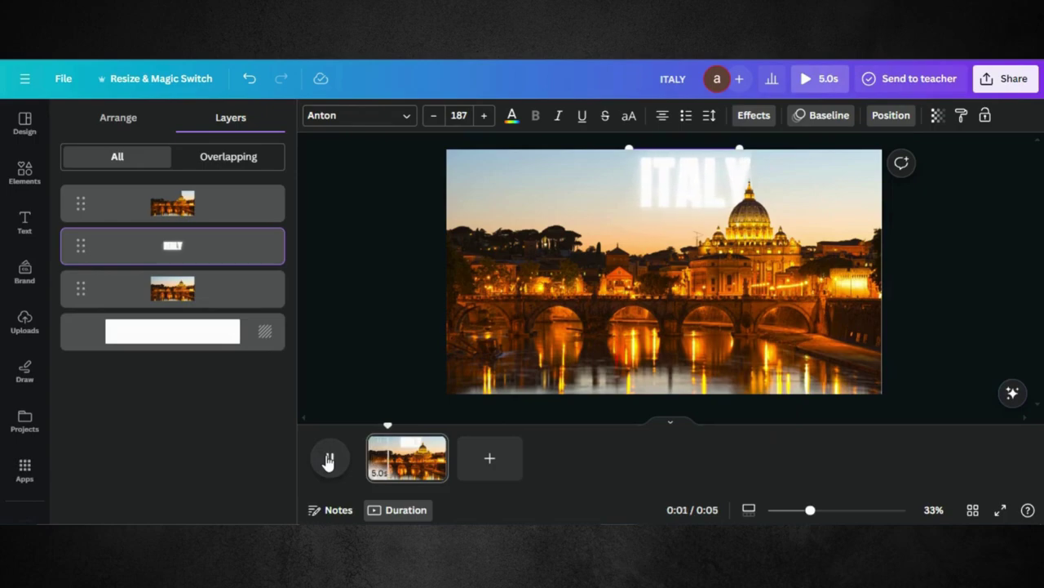